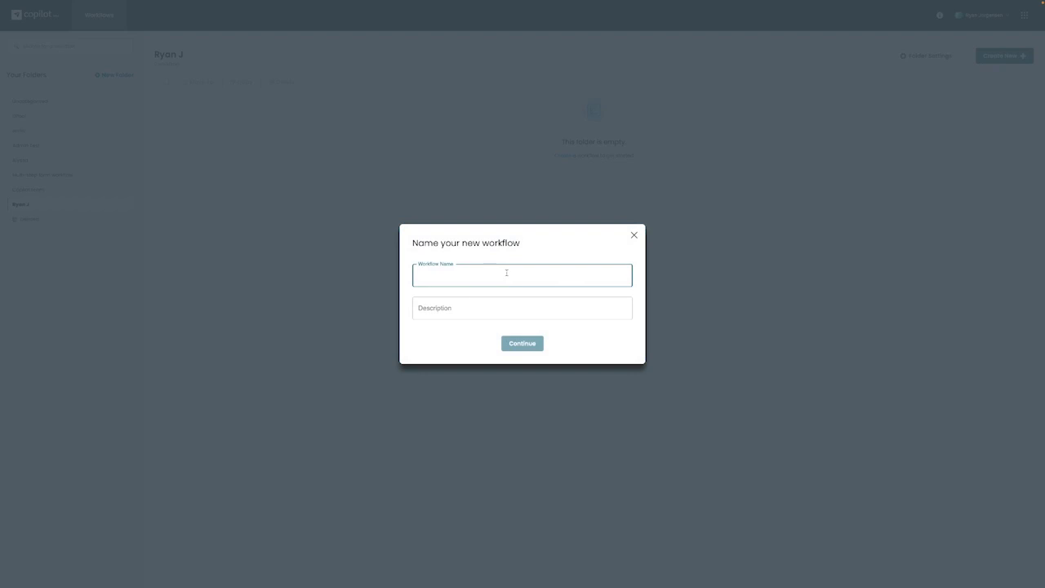
Create a new workflow named 'Student Application'.
type("ication")
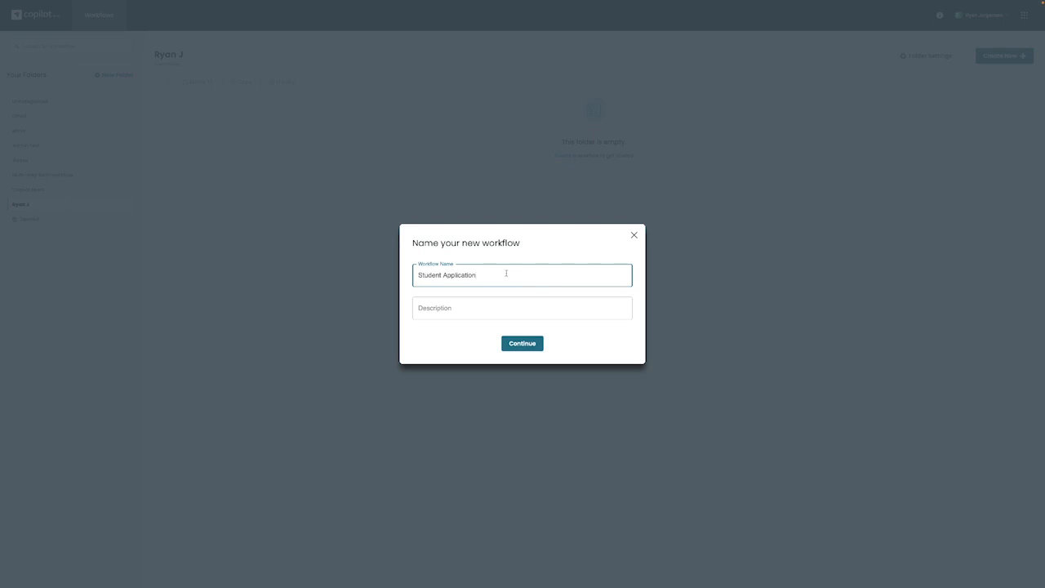
left_click(521, 344)
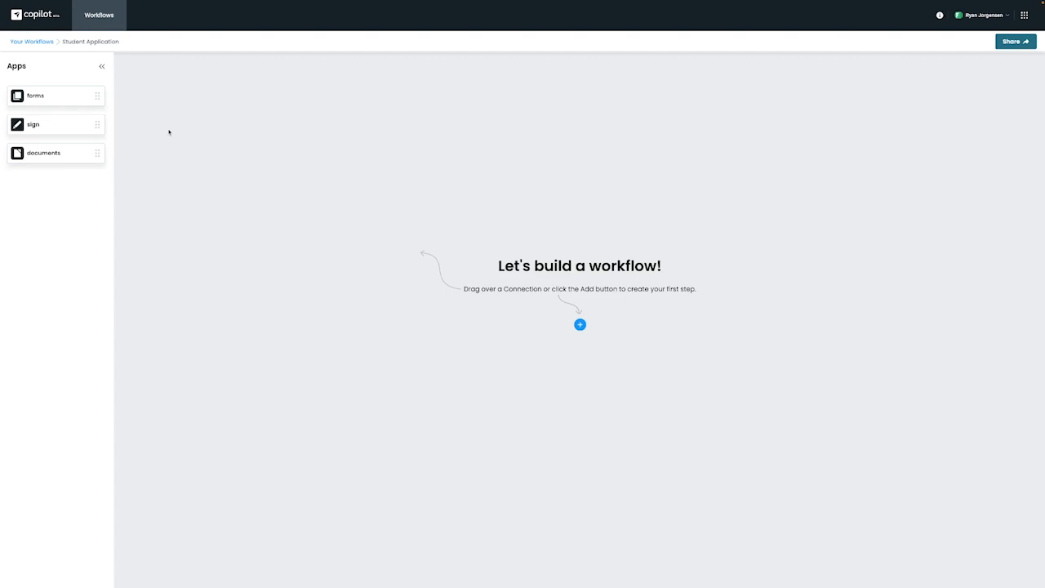
Add a form-submission trigger followed by a send-for-signing step to the canvas.
left_click_drag(79, 96, 605, 229)
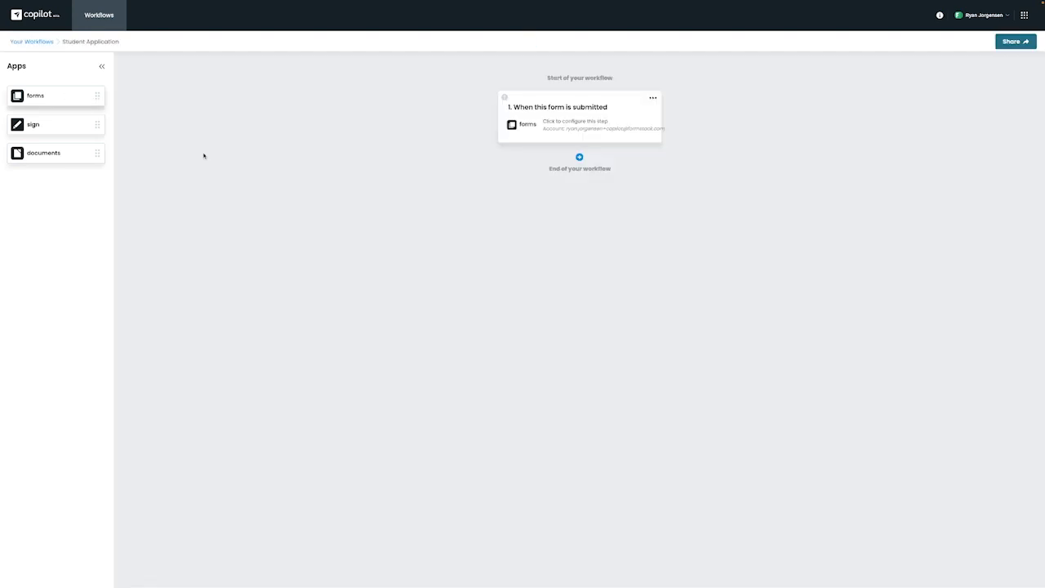
left_click_drag(33, 126, 575, 230)
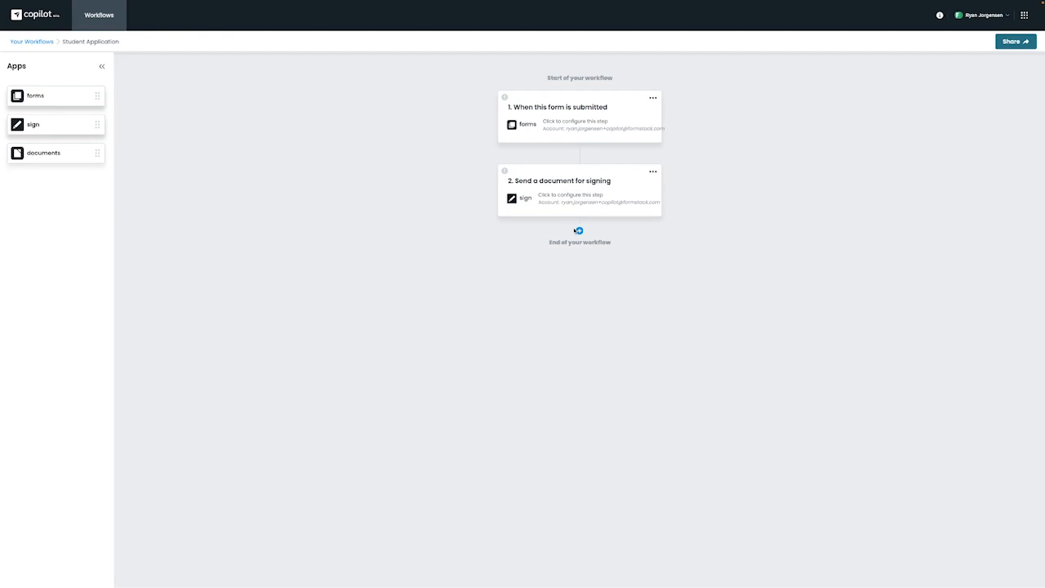
left_click(654, 100)
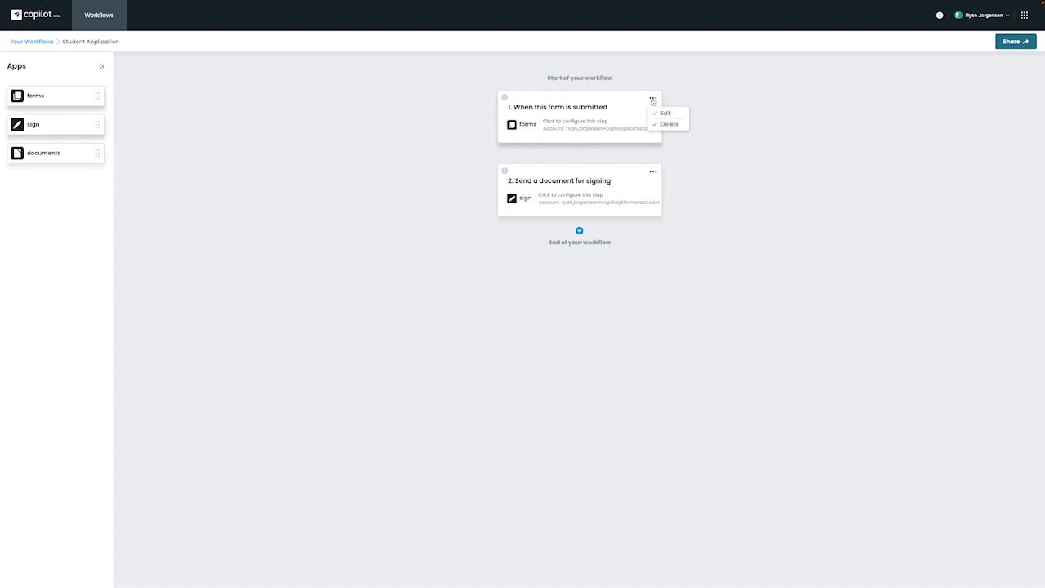
left_click(654, 100)
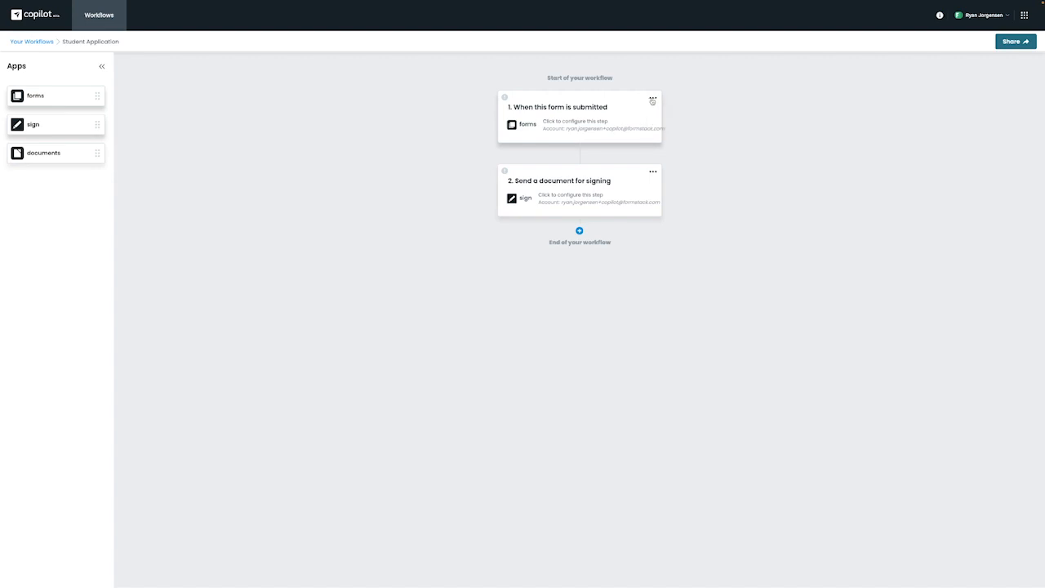
Link the trigger to the Student Application Copilot form in your folder, then open the signing step.
left_click(584, 125)
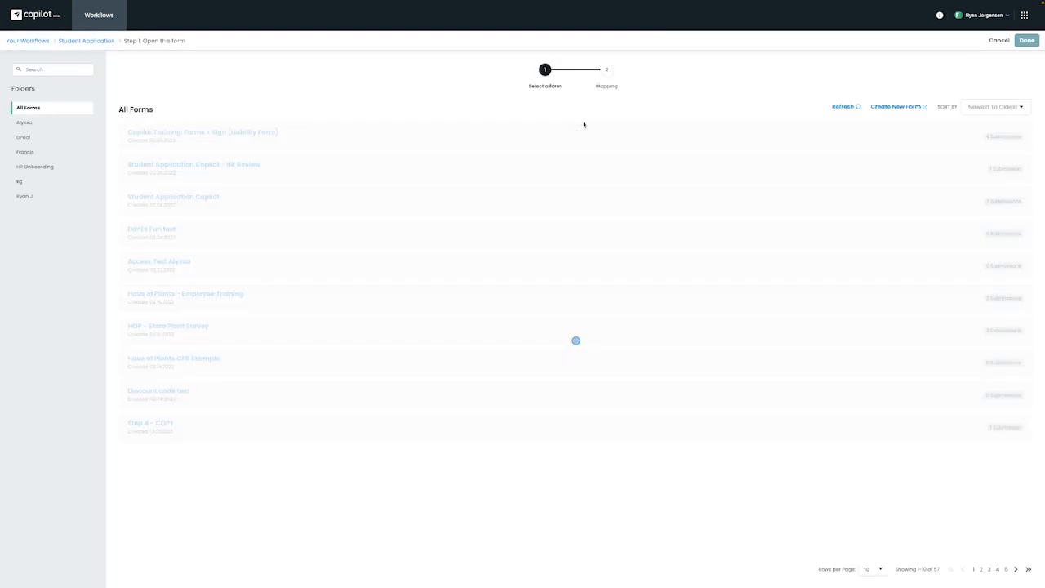
left_click(24, 197)
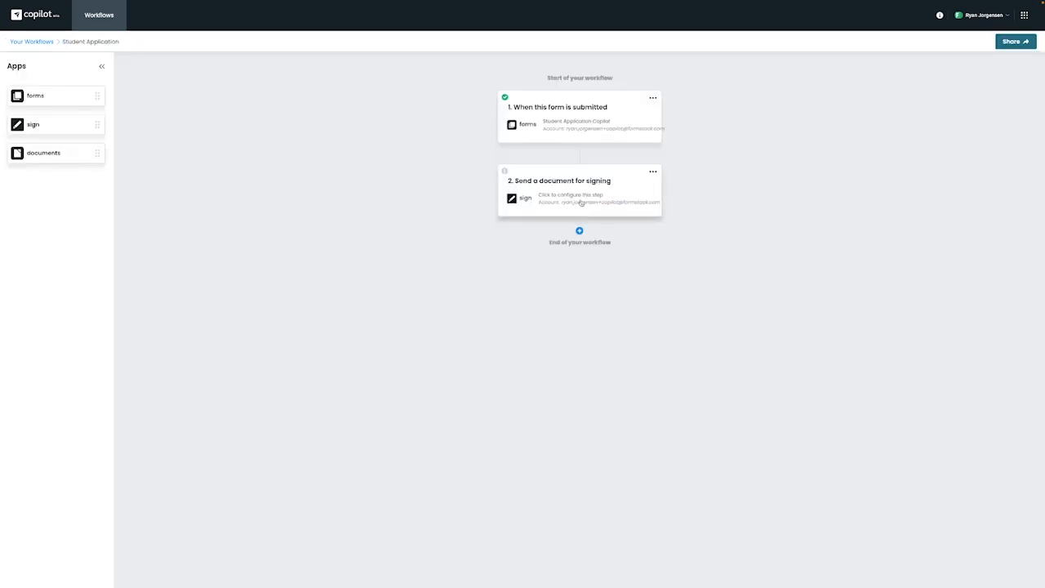
left_click(582, 197)
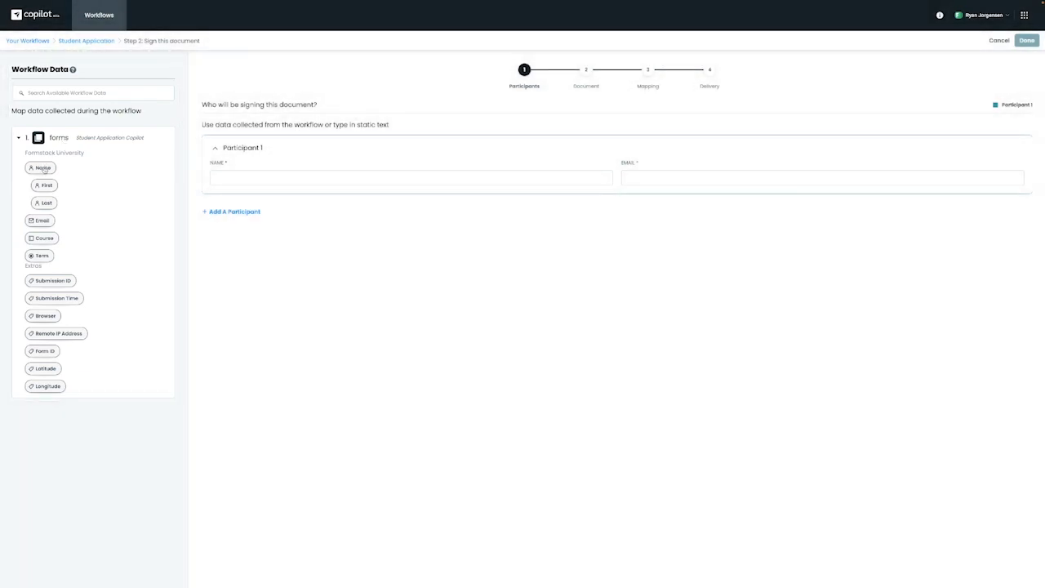
Map Participant 1's name and email to the form's Name and Email, keeping a single participant.
left_click_drag(44, 169, 253, 173)
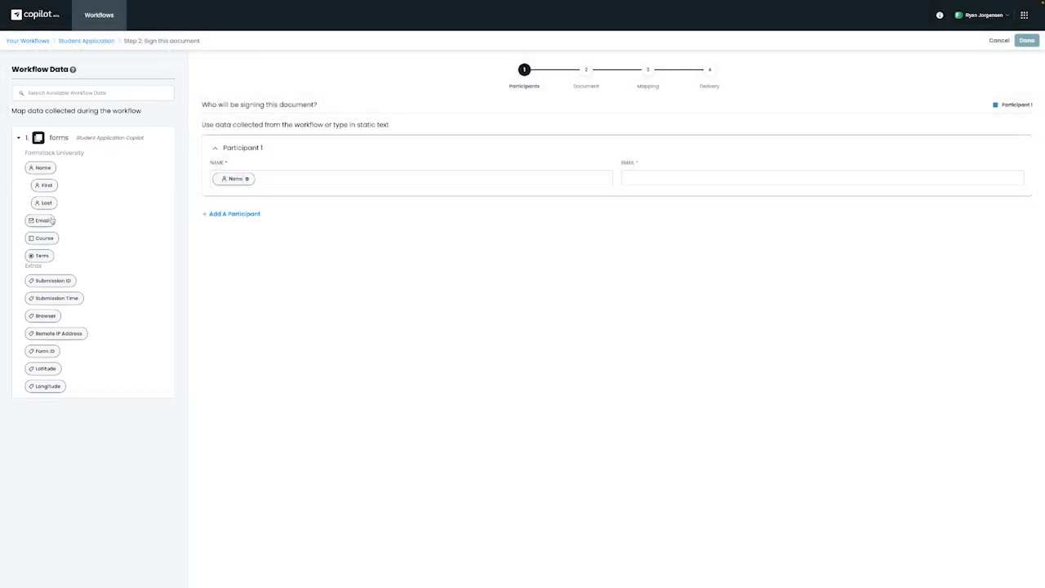
left_click_drag(45, 221, 673, 169)
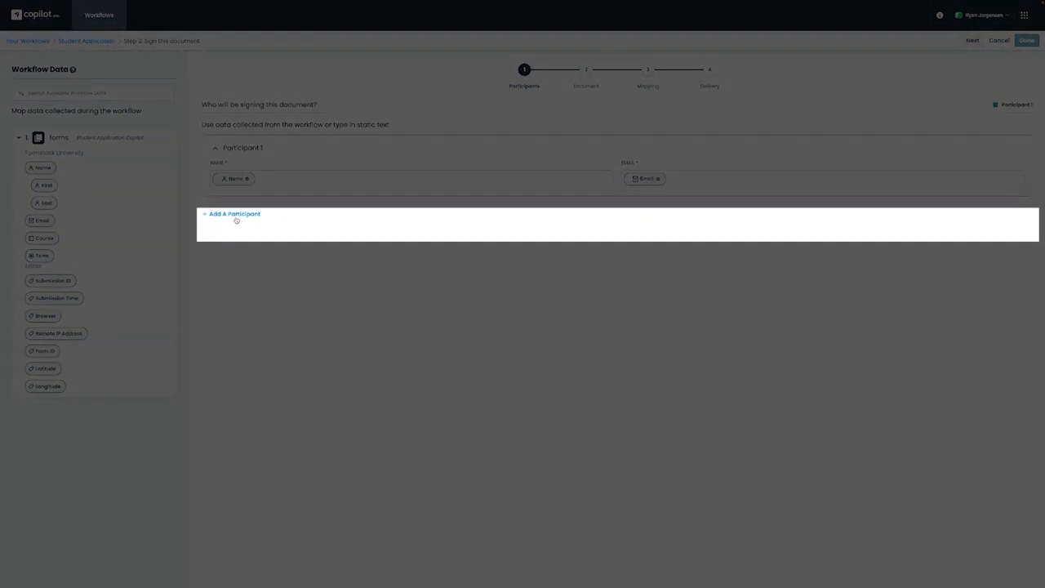
left_click(236, 215)
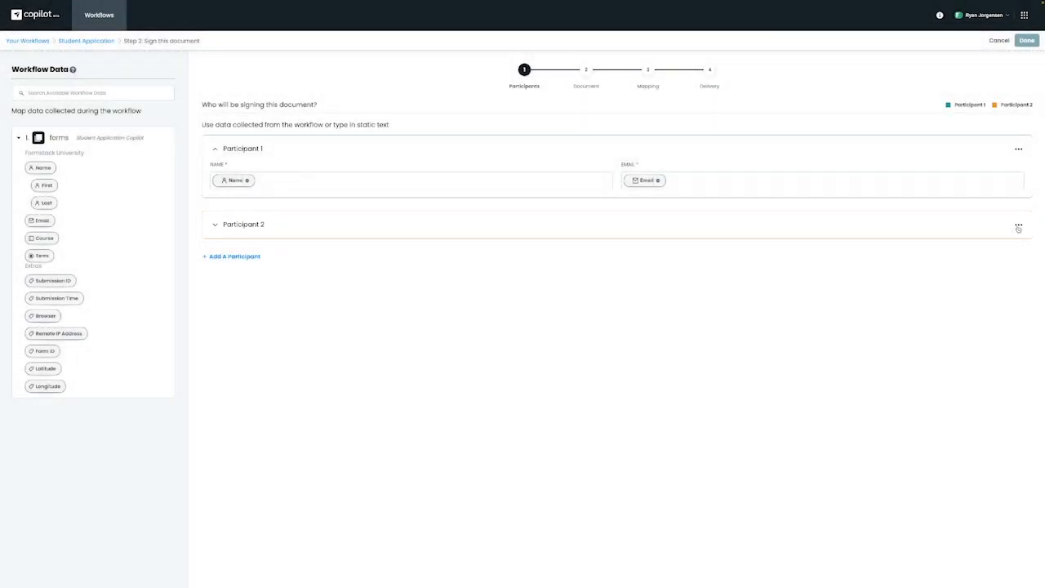
left_click(1018, 225)
left_click(1003, 266)
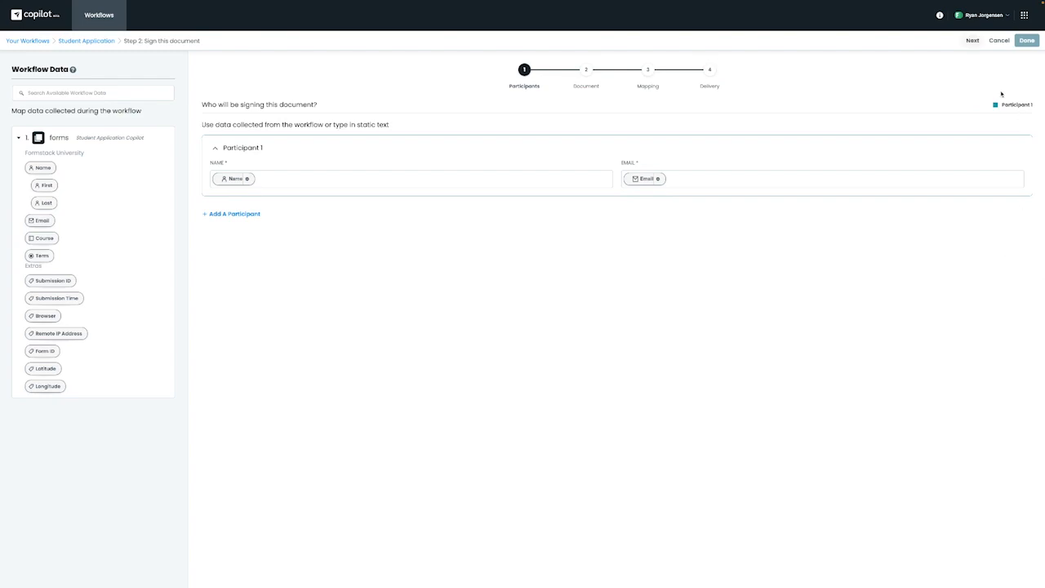
left_click(972, 41)
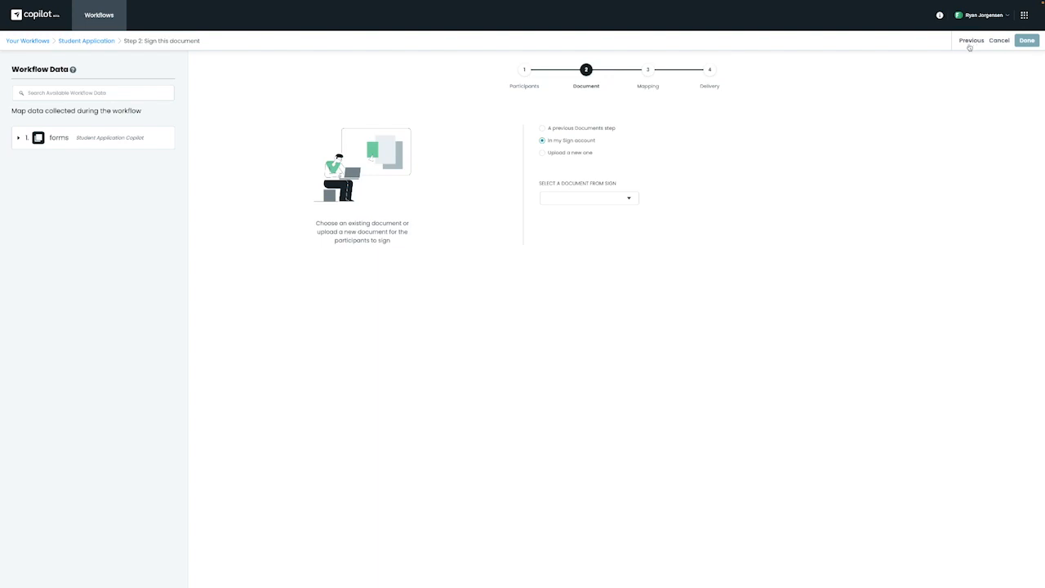
Upload Student Application.pdf as a new document to sign and continue to mapping.
left_click(542, 129)
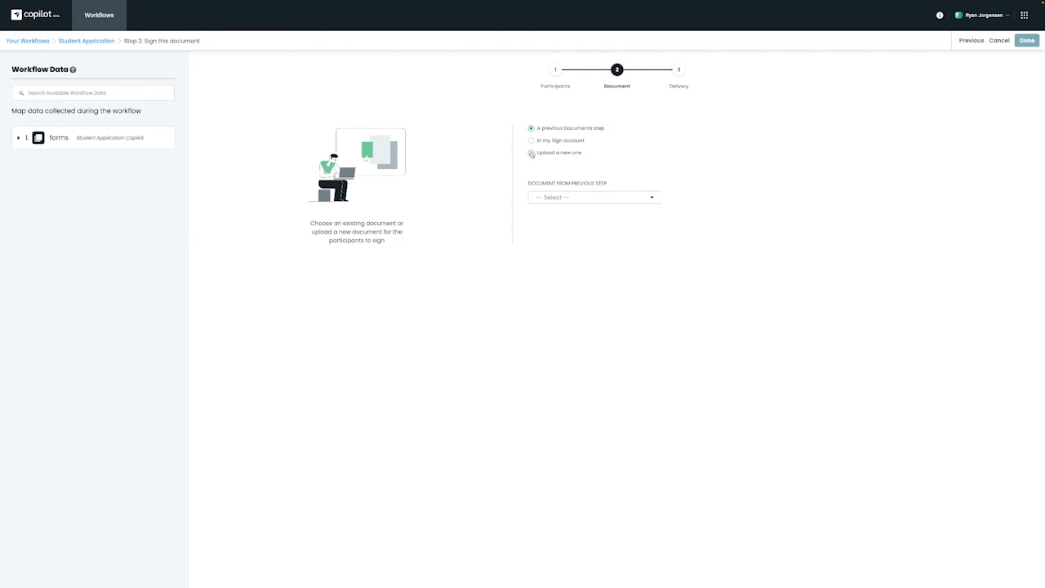
left_click(532, 153)
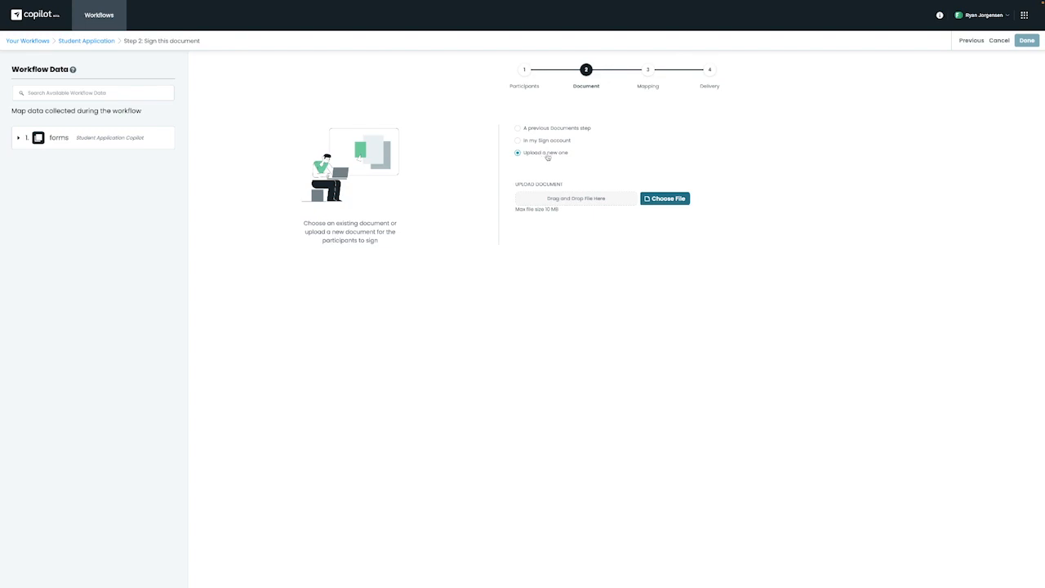
left_click(665, 198)
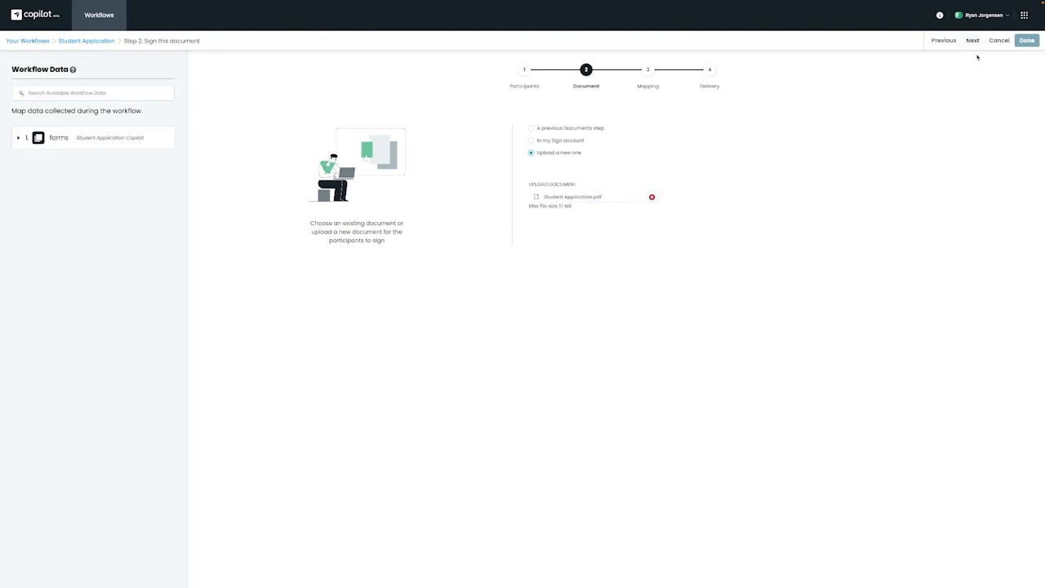
left_click(973, 41)
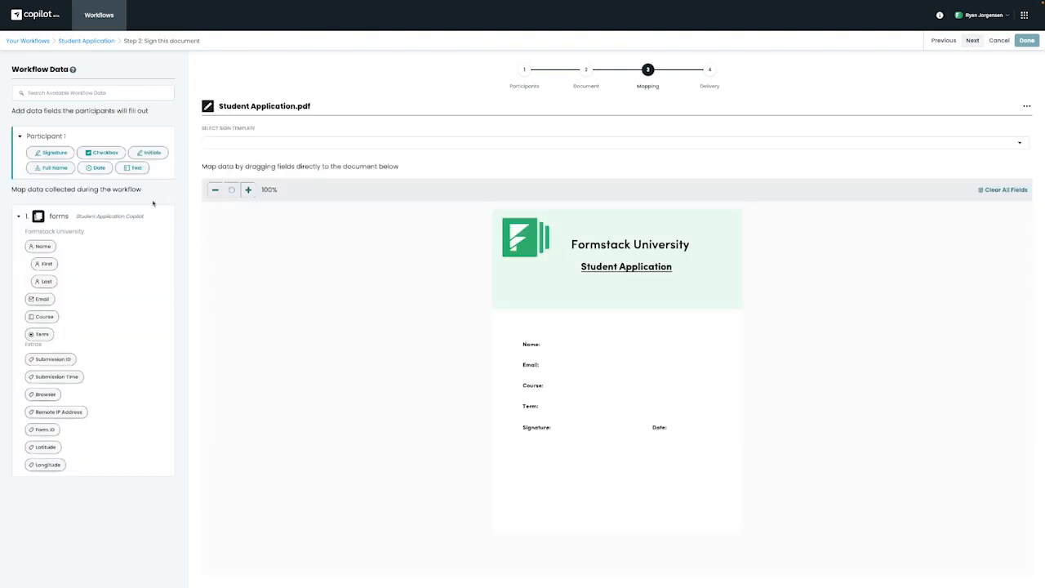
Place Signature, Name, Email, Course, Term and Date fields beside their matching PDF labels.
mouse_move(47, 155)
left_mouse_down()
mouse_move(475, 418)
mouse_move(579, 445)
mouse_move(575, 429)
mouse_move(606, 431)
mouse_move(580, 431)
mouse_move(590, 434)
left_mouse_up()
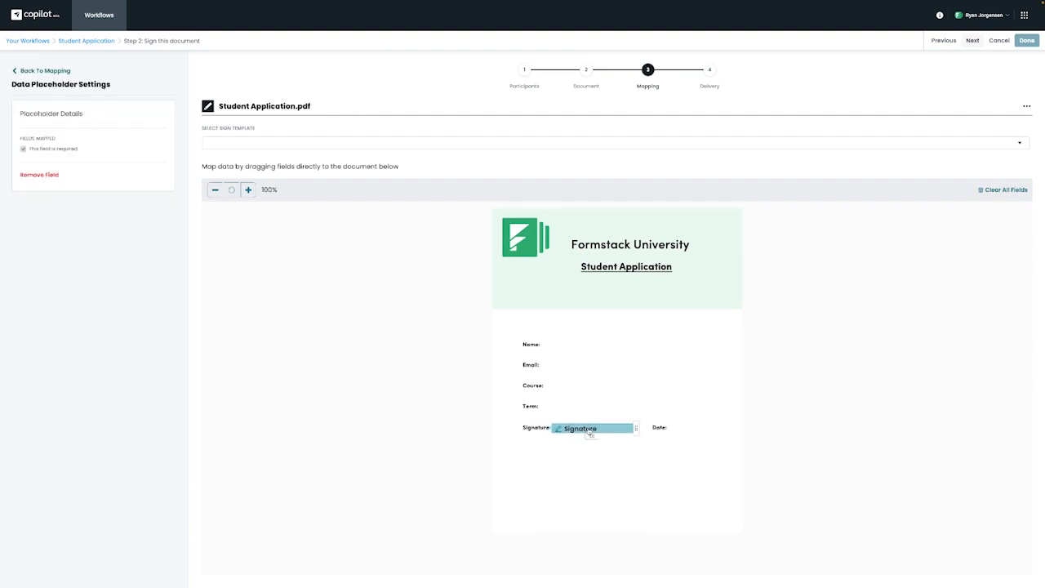
left_click(58, 74)
left_click_drag(41, 246, 586, 351)
left_click(41, 72)
left_click_drag(41, 300, 585, 389)
left_click(20, 72)
left_click(40, 72)
left_click_drag(39, 334, 586, 407)
left_click(41, 72)
left_click_drag(99, 167, 695, 434)
left_click(891, 164)
left_click(971, 40)
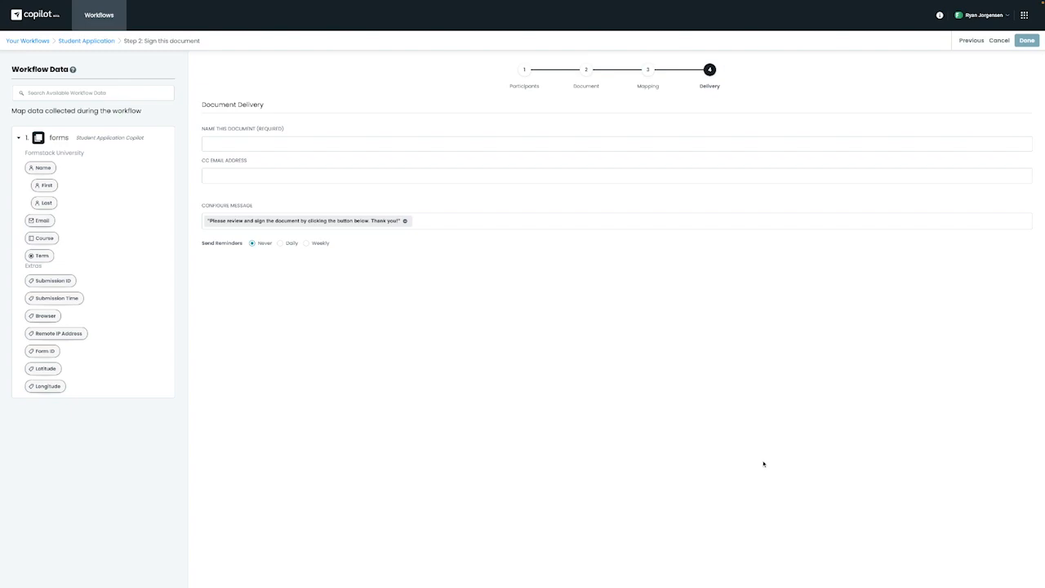
Name the document 'Student Application' and insert the form's Name field into the message.
left_click(330, 143)
type("Student Application")
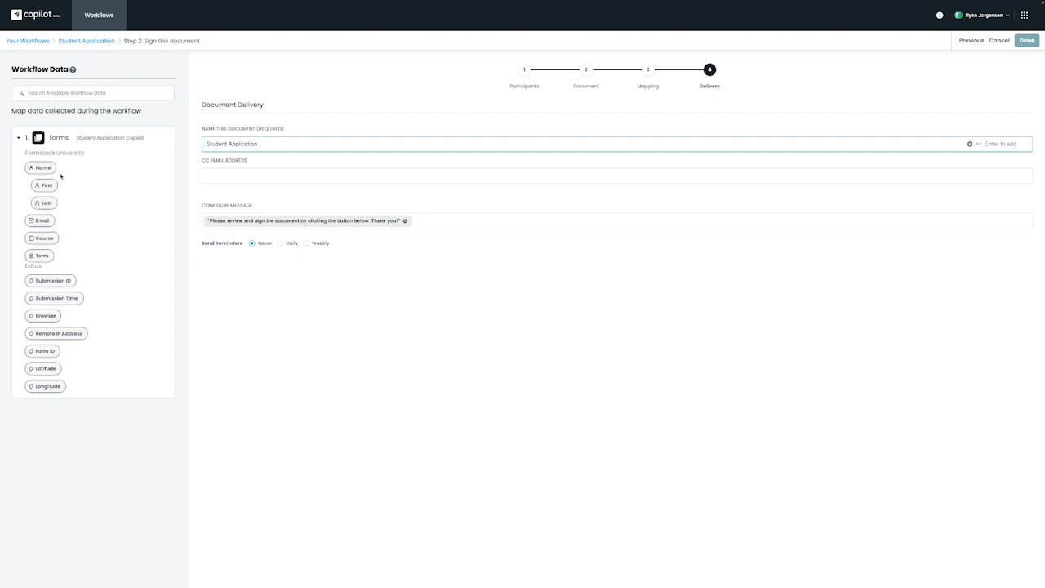
left_click_drag(40, 168, 206, 222)
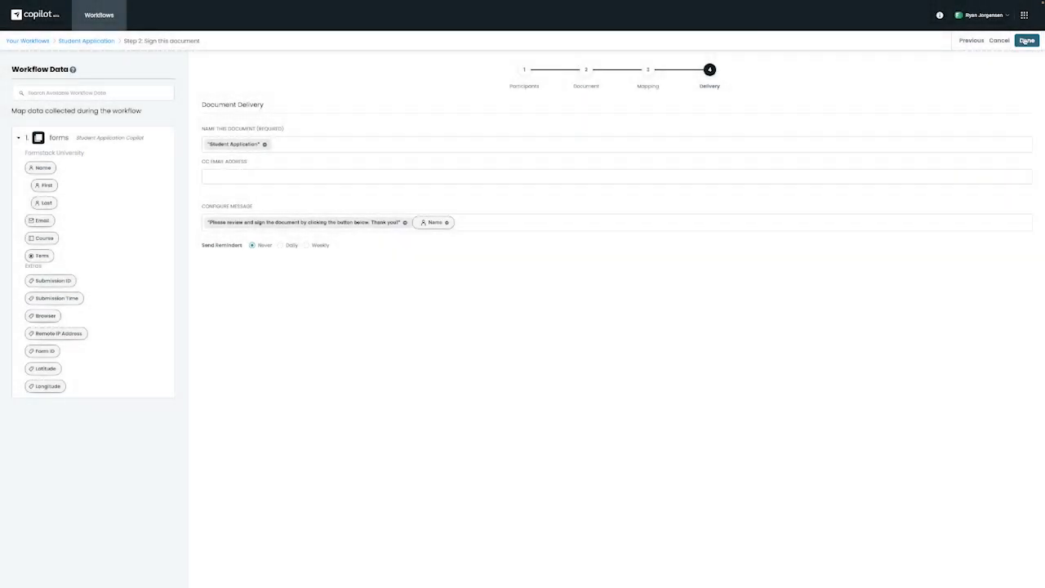
Save the signing step and open the workflow's shared form link in a new tab.
left_click(1026, 41)
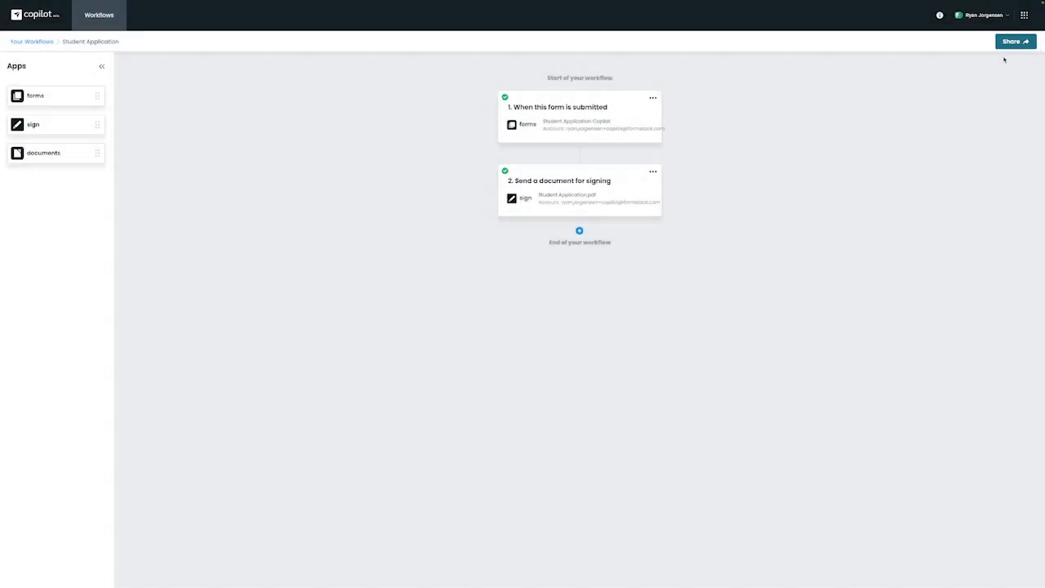
left_click(1013, 41)
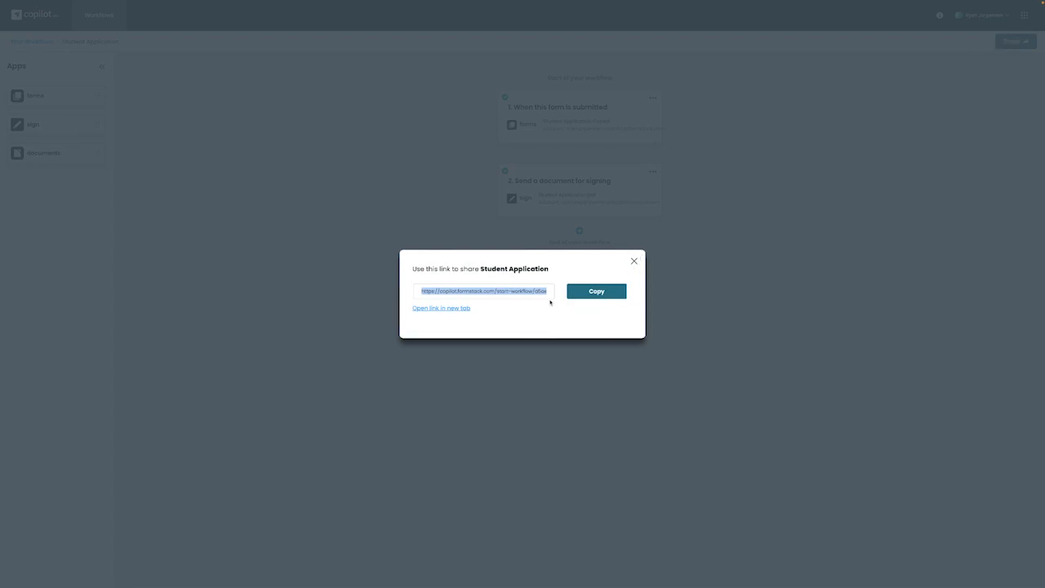
left_click(442, 308)
Submit a test application with a first name, last name, email, Course 101 and the Summer term.
key("Tab")
key("Tab")
key("Tab")
type("Course 101")
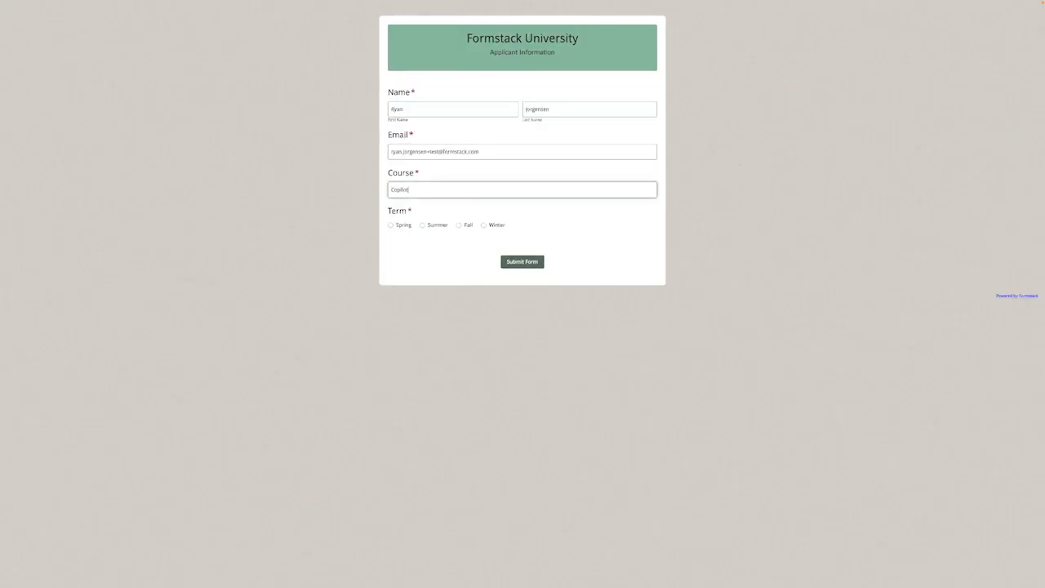
left_click(423, 225)
left_click(528, 265)
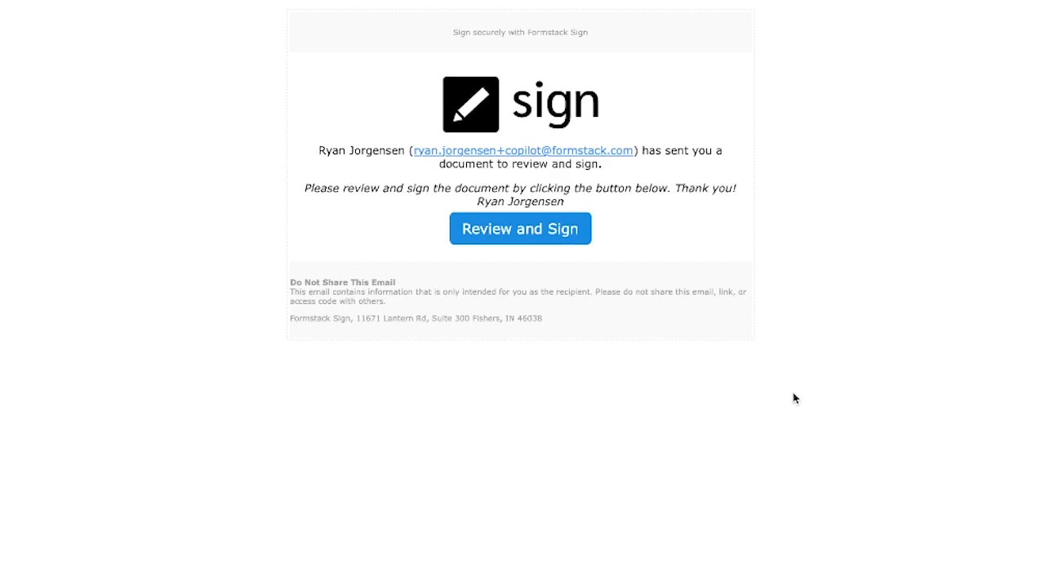
Review the test document, apply a signature, and submit it after accepting consent.
left_click(558, 240)
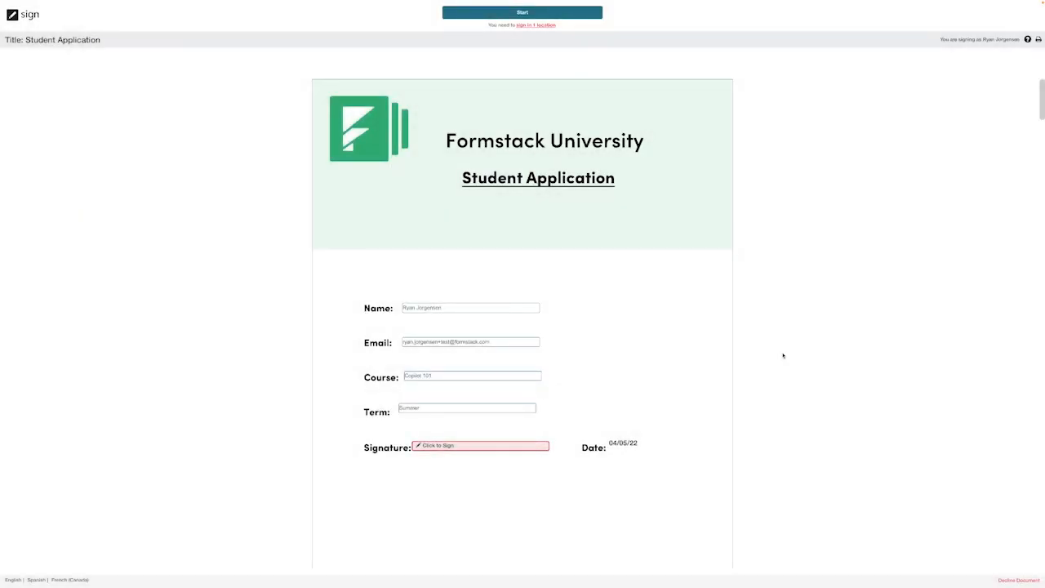
left_click(489, 447)
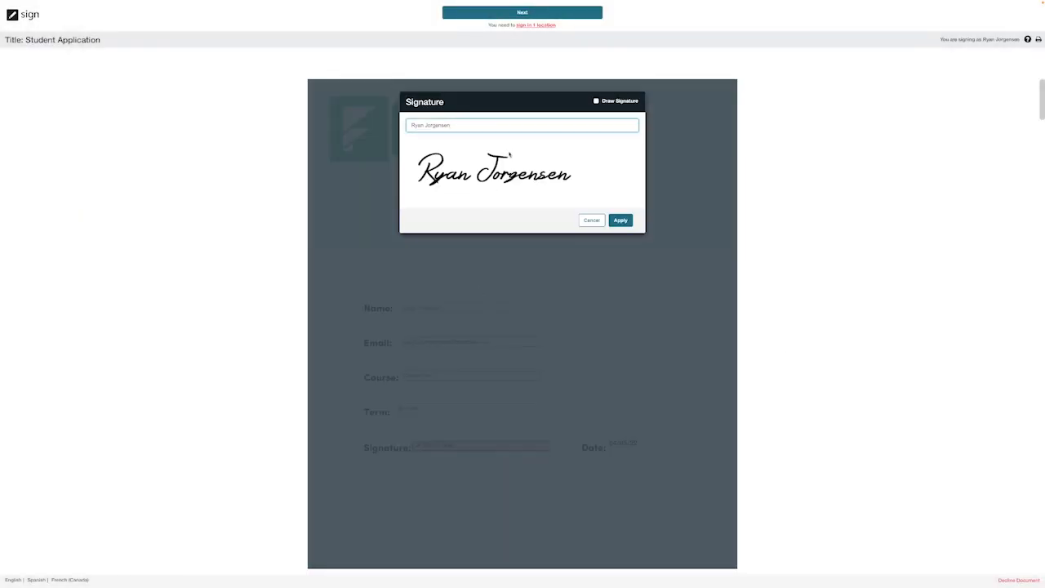
left_click(623, 221)
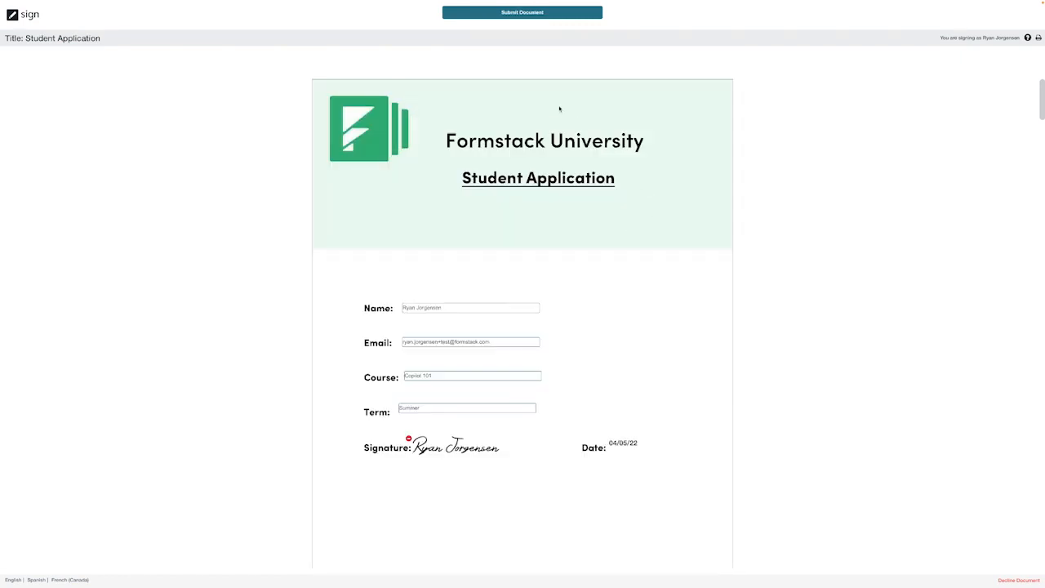
left_click(532, 14)
left_click(611, 79)
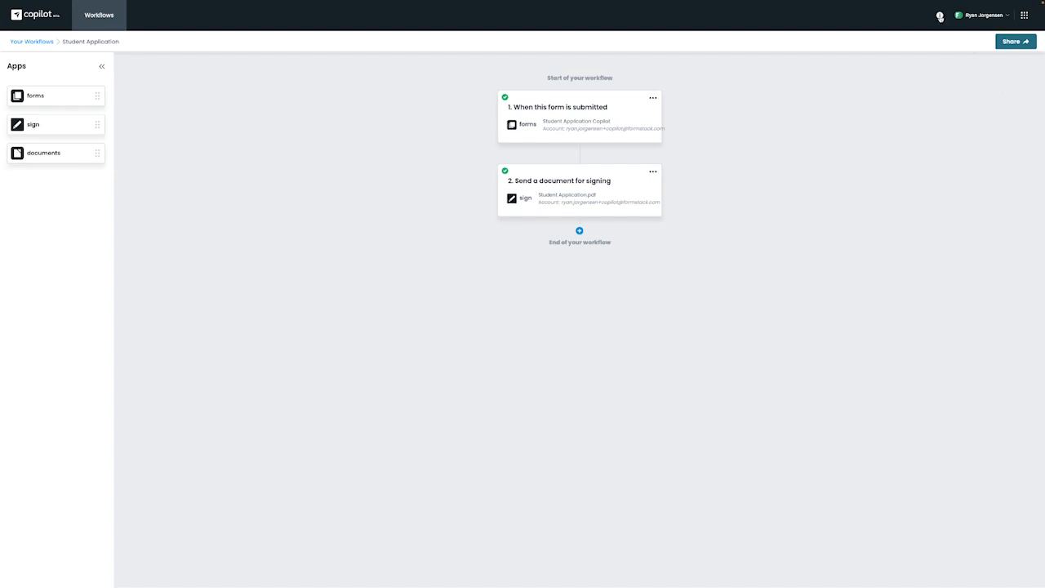
Open the Need Help resource center from the top bar's help icon.
left_click(940, 15)
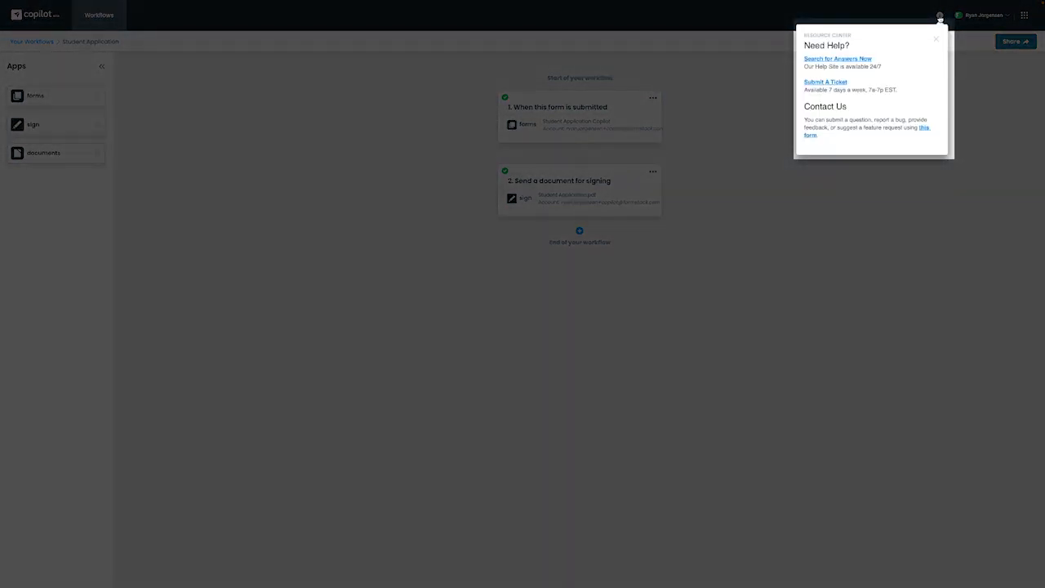